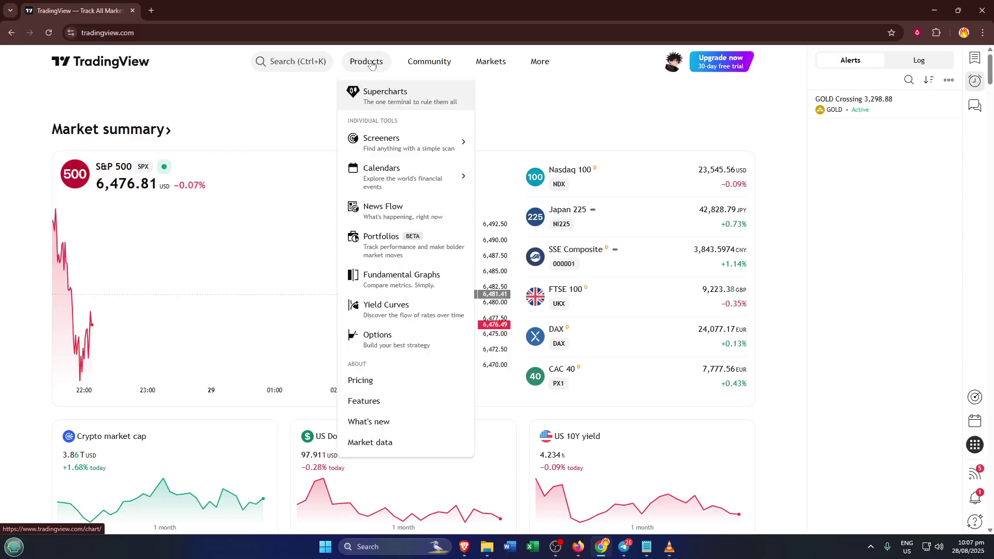
Open Supercharts from the Products menu to show the Netflix 1-minute chart.
{"action": "left_click", "coordinate": [372, 63]}
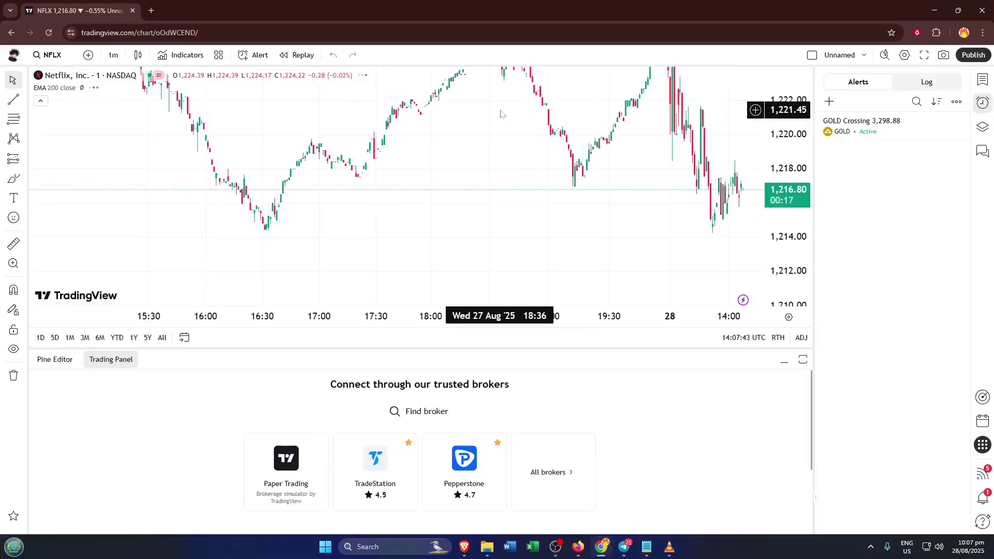
Zoom the Netflix chart out and drag it to reveal time after the latest bar.
{"action": "scroll", "coordinate": [500, 113], "scroll_direction": "down", "scroll_amount": 1}
{"action": "scroll", "coordinate": [500, 113], "scroll_direction": "down", "scroll_amount": 2}
{"action": "scroll", "coordinate": [500, 113], "scroll_direction": "down", "scroll_amount": 2}
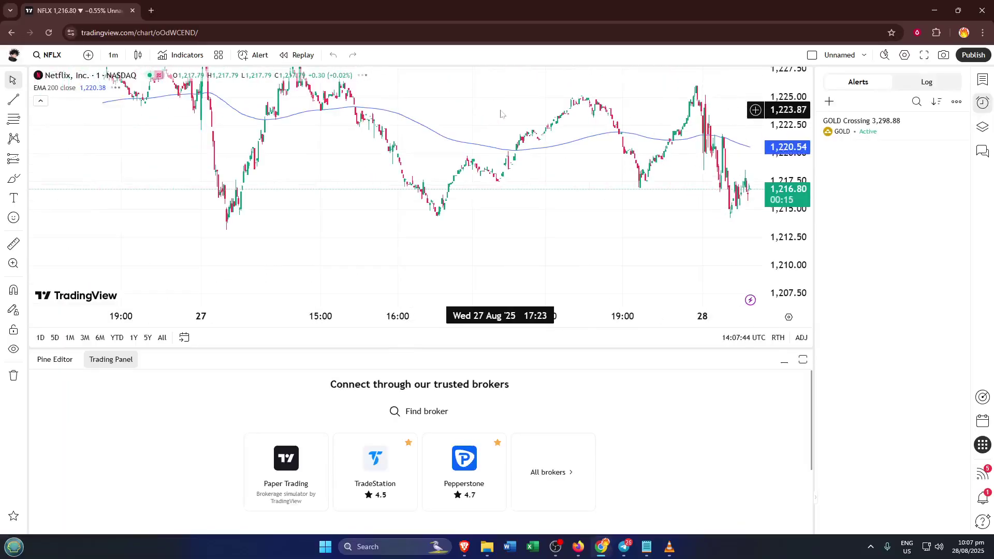
{"action": "mouse_move", "coordinate": [450, 129]}
{"action": "left_mouse_down"}
{"action": "mouse_move", "coordinate": [365, 181]}
{"action": "mouse_move", "coordinate": [386, 157]}
{"action": "mouse_move", "coordinate": [373, 160]}
{"action": "left_mouse_up"}
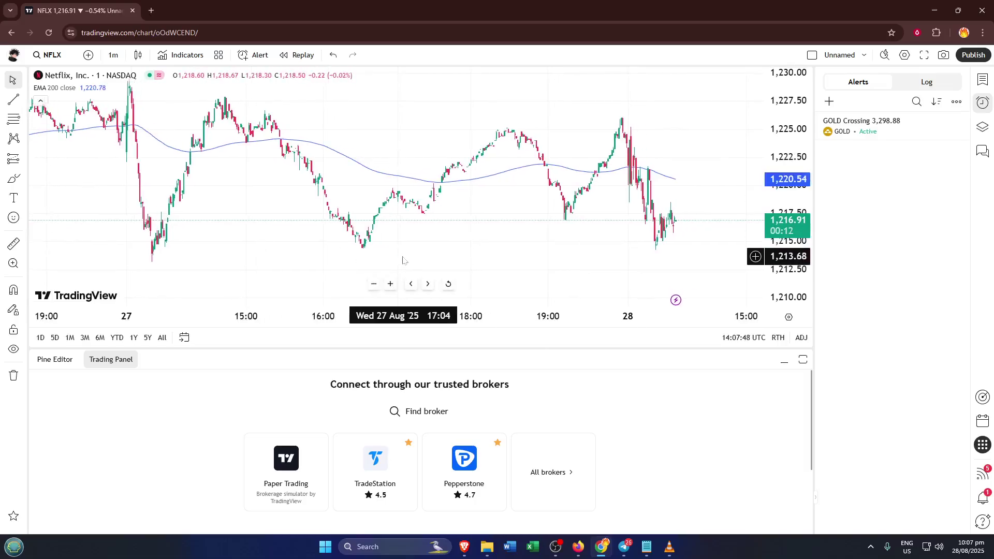
{"action": "mouse_move", "coordinate": [419, 309]}
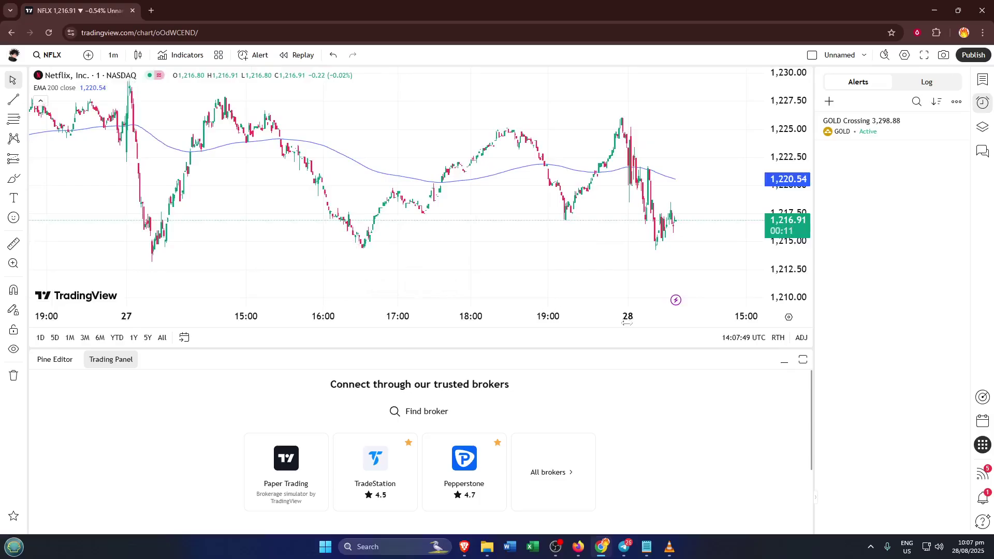
Zoom in closely on the latest candles, just below the 200-period EMA near 1,220.
{"action": "scroll", "coordinate": [780, 243], "scroll_direction": "up", "scroll_amount": 1}
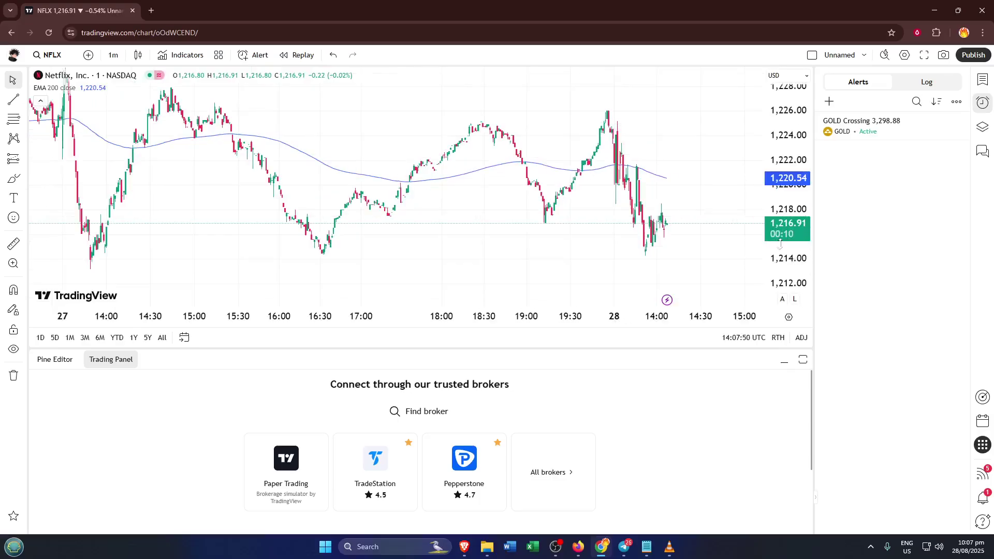
{"action": "scroll", "coordinate": [780, 244], "scroll_direction": "up", "scroll_amount": 1}
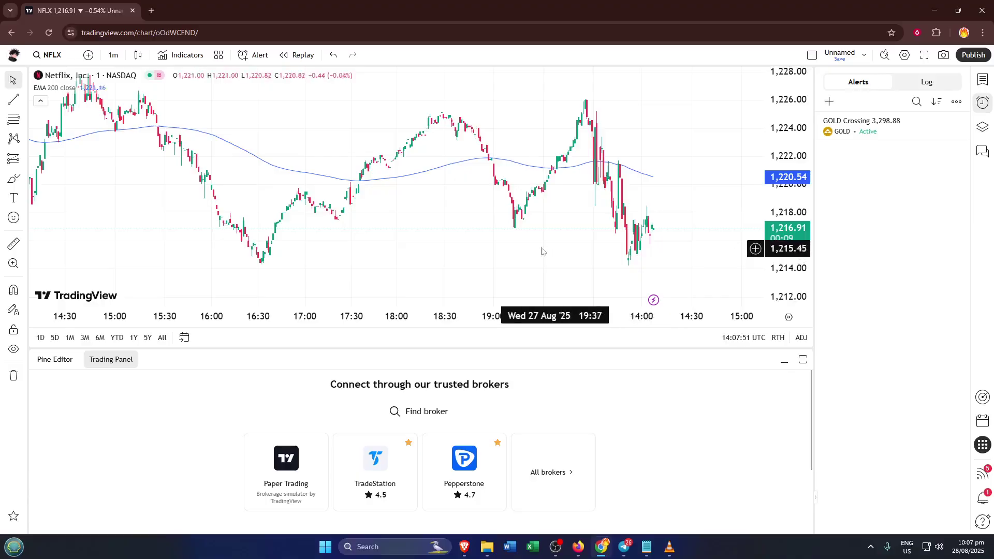
{"action": "scroll", "coordinate": [537, 251], "scroll_direction": "down", "scroll_amount": 1}
{"action": "mouse_move", "coordinate": [468, 251]}
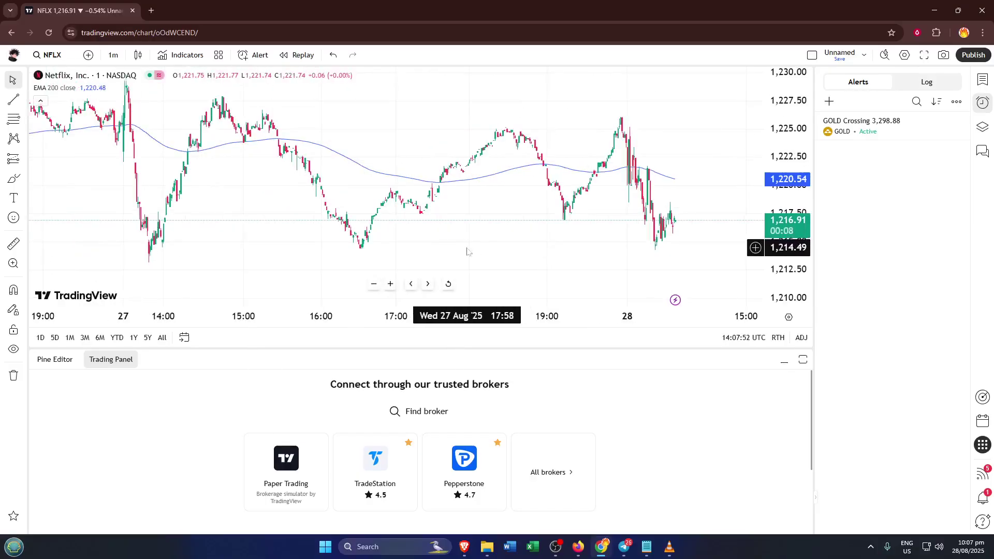
{"action": "scroll", "coordinate": [467, 251], "scroll_direction": "down", "scroll_amount": 1}
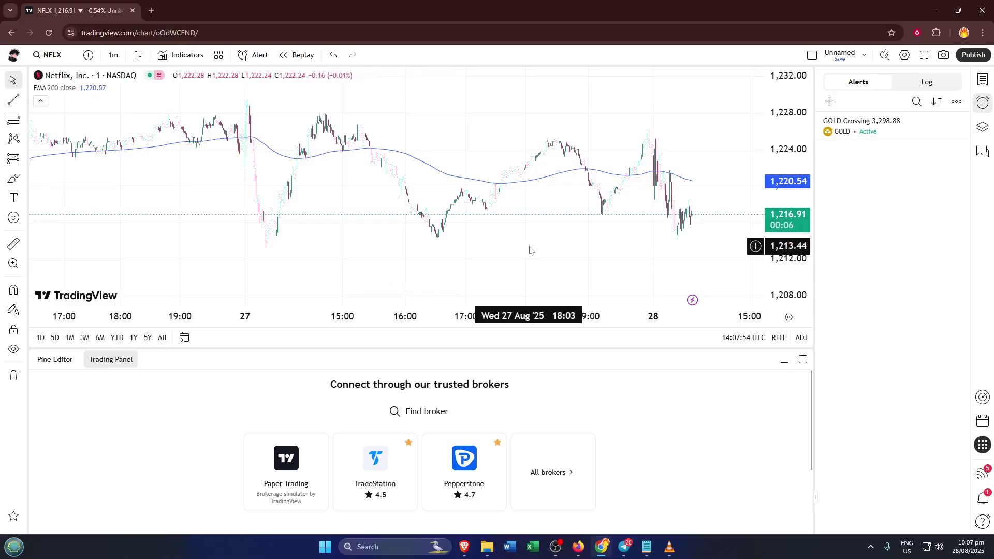
{"action": "mouse_move", "coordinate": [778, 148]}
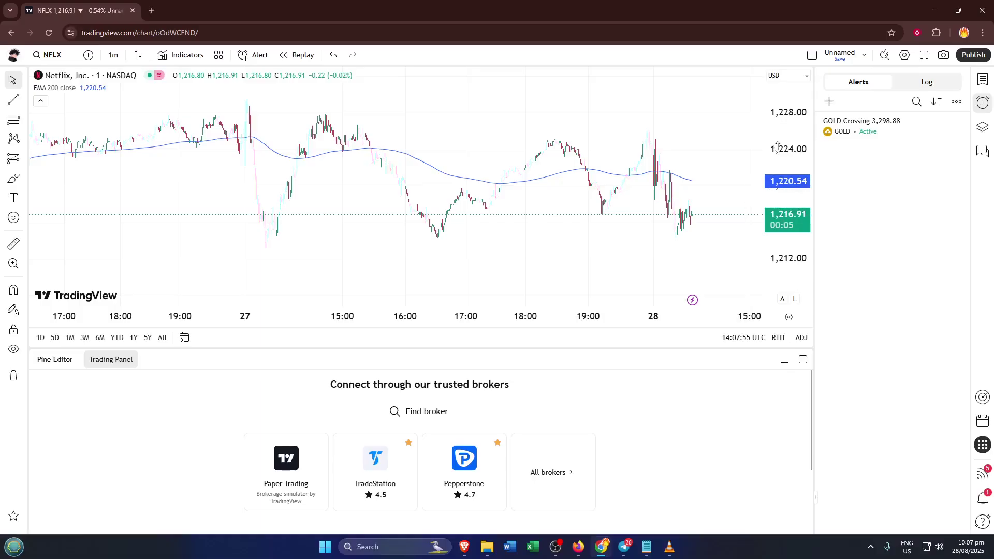
{"action": "scroll", "coordinate": [785, 167], "scroll_direction": "up", "scroll_amount": 3}
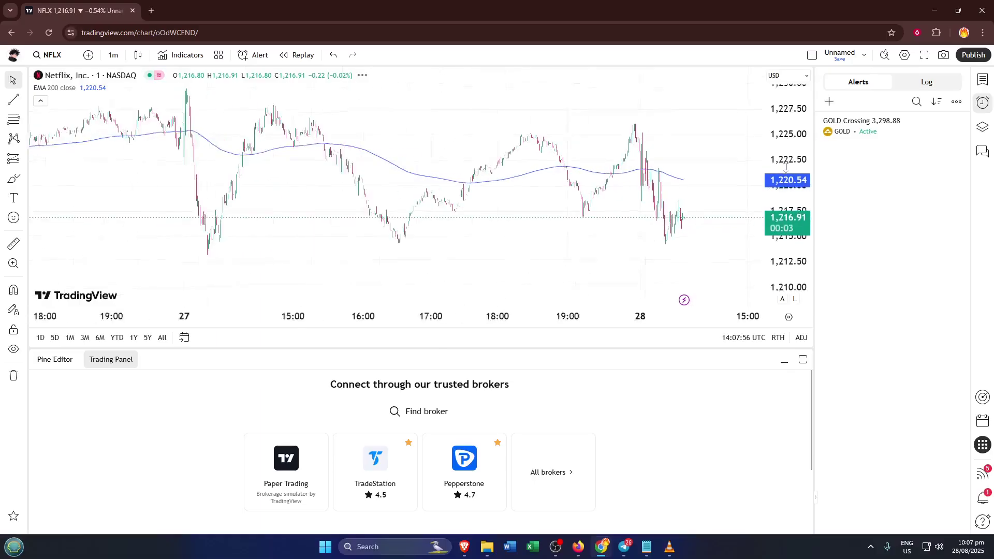
{"action": "scroll", "coordinate": [786, 158], "scroll_direction": "up", "scroll_amount": 1}
{"action": "scroll", "coordinate": [786, 158], "scroll_direction": "up", "scroll_amount": 1}
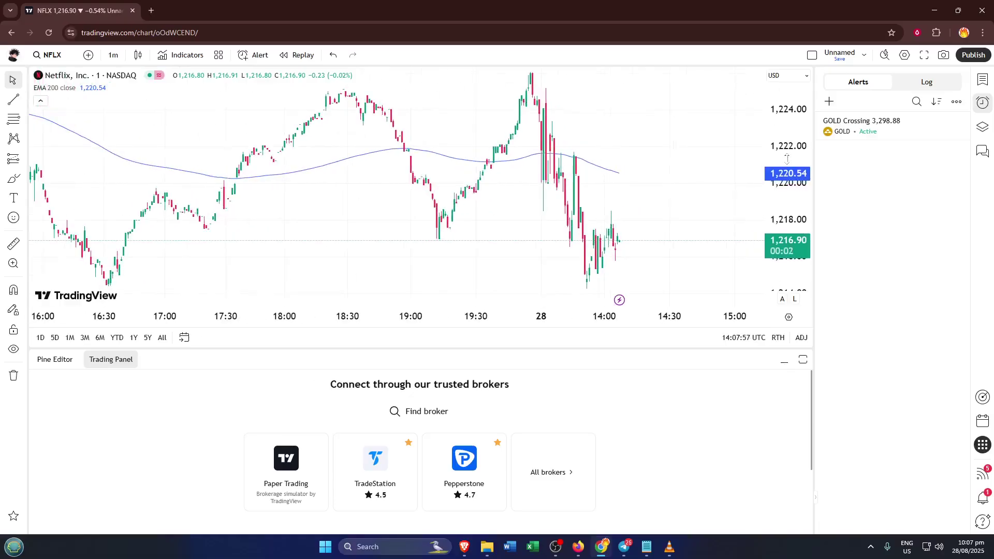
{"action": "scroll", "coordinate": [786, 158], "scroll_direction": "up", "scroll_amount": 1}
{"action": "scroll", "coordinate": [787, 159], "scroll_direction": "up", "scroll_amount": 1}
{"action": "scroll", "coordinate": [787, 159], "scroll_direction": "up", "scroll_amount": 1}
{"action": "scroll", "coordinate": [787, 158], "scroll_direction": "up", "scroll_amount": 1}
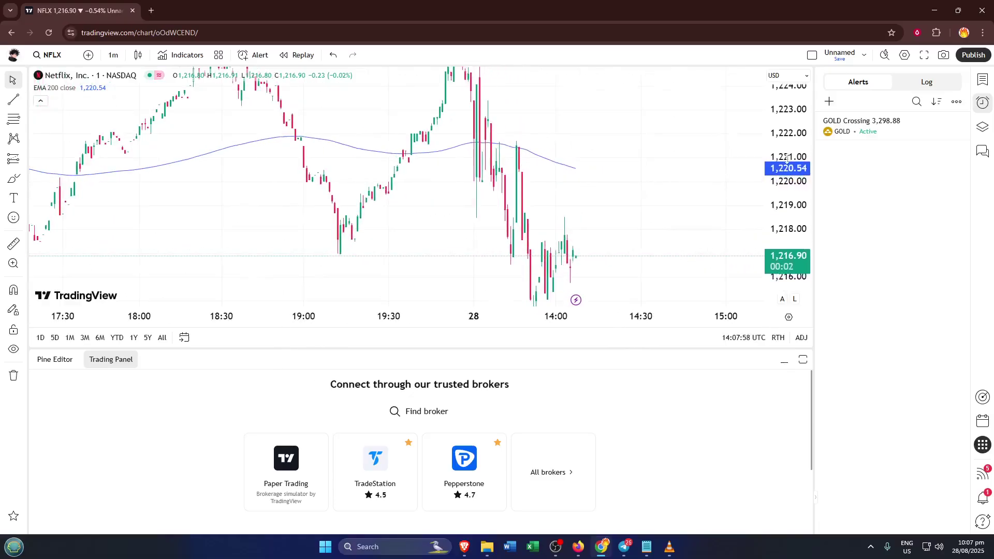
{"action": "scroll", "coordinate": [787, 159], "scroll_direction": "up", "scroll_amount": 1}
{"action": "scroll", "coordinate": [787, 159], "scroll_direction": "up", "scroll_amount": 1}
{"action": "scroll", "coordinate": [787, 159], "scroll_direction": "up", "scroll_amount": 1}
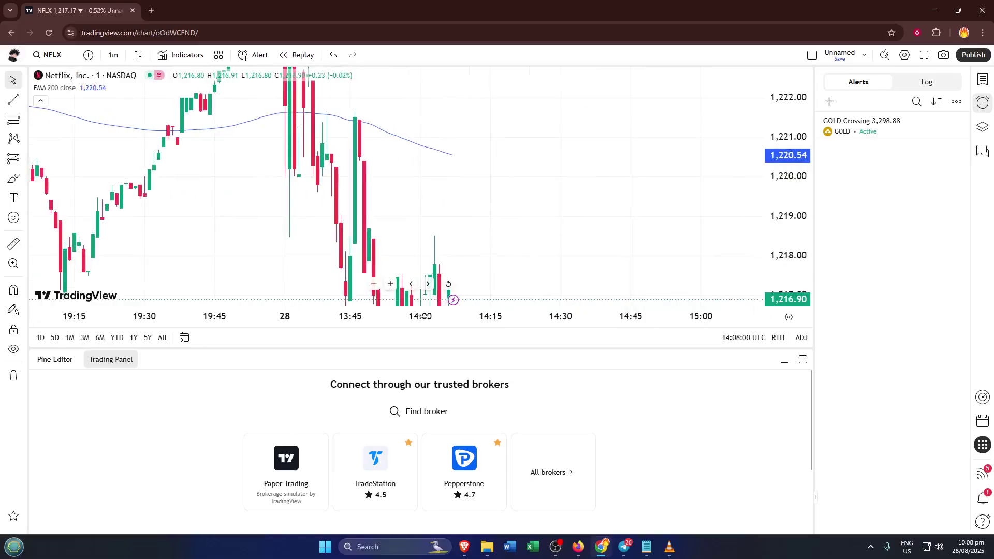
{"action": "scroll", "coordinate": [425, 325], "scroll_direction": "up", "scroll_amount": 1}
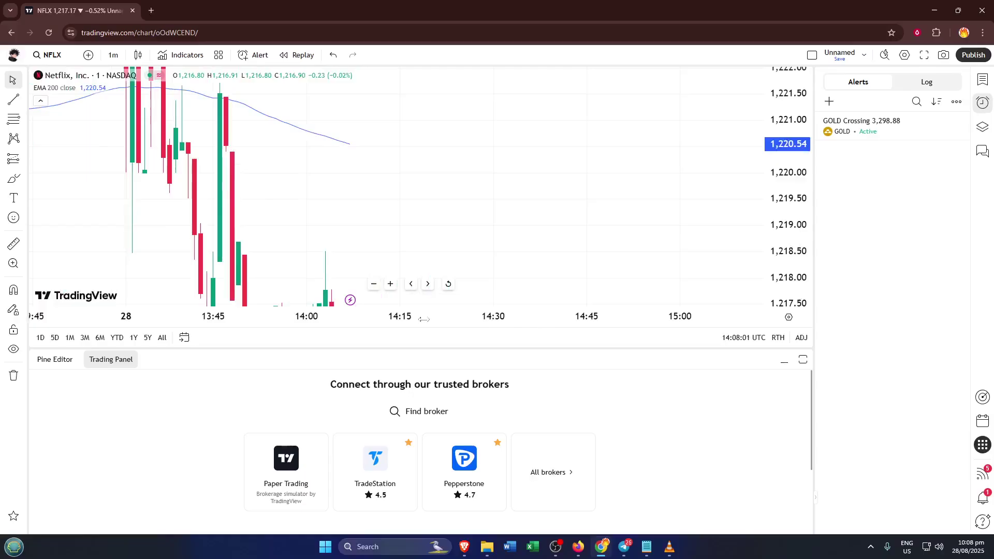
{"action": "scroll", "coordinate": [424, 319], "scroll_direction": "up", "scroll_amount": 1}
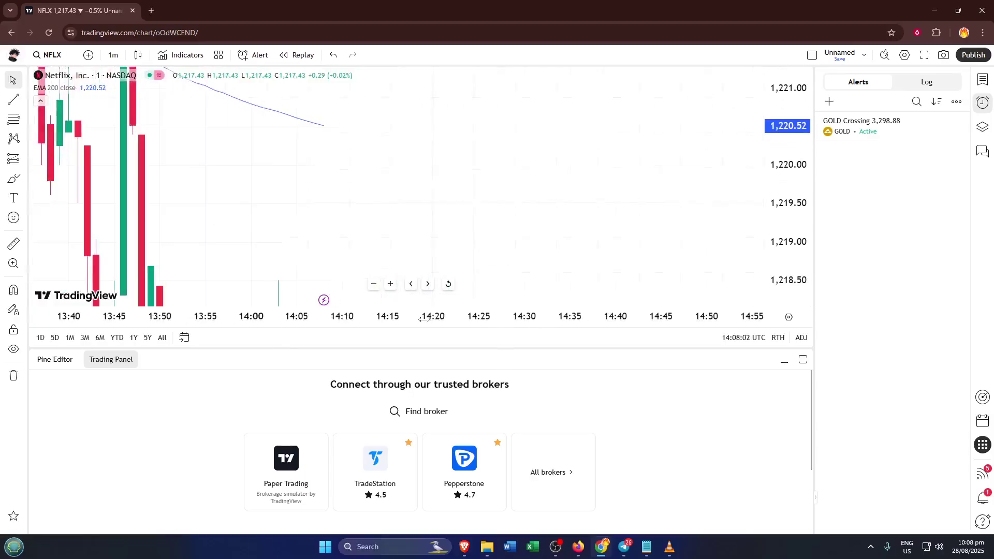
Zoom in further and drag the chart back toward earlier candles.
{"action": "scroll", "coordinate": [425, 320], "scroll_direction": "up", "scroll_amount": 1}
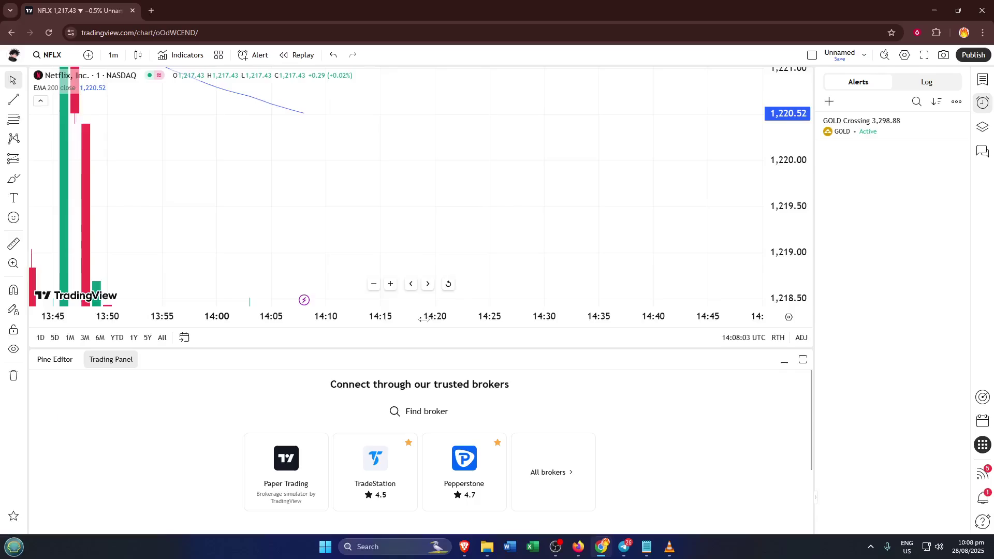
{"action": "scroll", "coordinate": [425, 319], "scroll_direction": "up", "scroll_amount": 1}
{"action": "scroll", "coordinate": [424, 320], "scroll_direction": "up", "scroll_amount": 2}
{"action": "scroll", "coordinate": [424, 319], "scroll_direction": "up", "scroll_amount": 1}
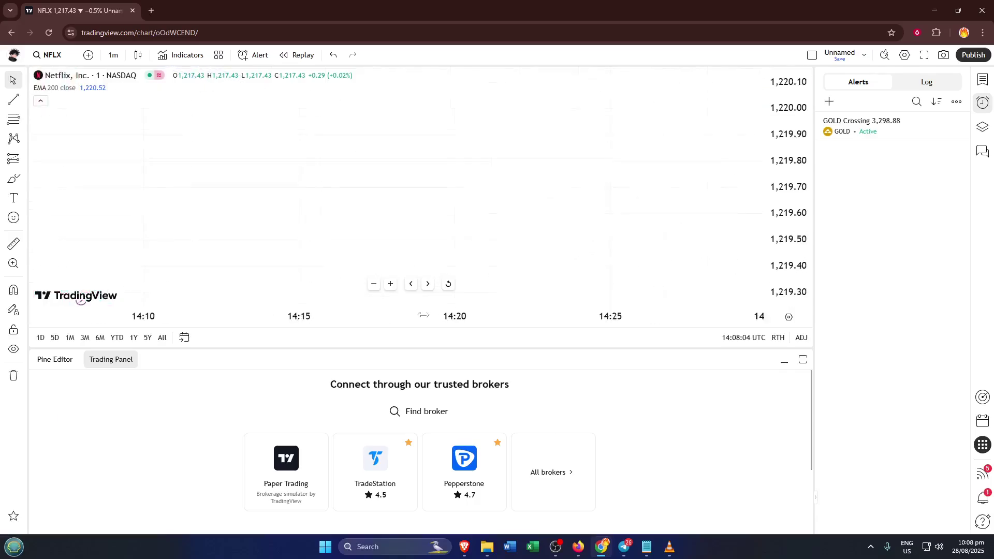
{"action": "scroll", "coordinate": [423, 316], "scroll_direction": "up", "scroll_amount": 1}
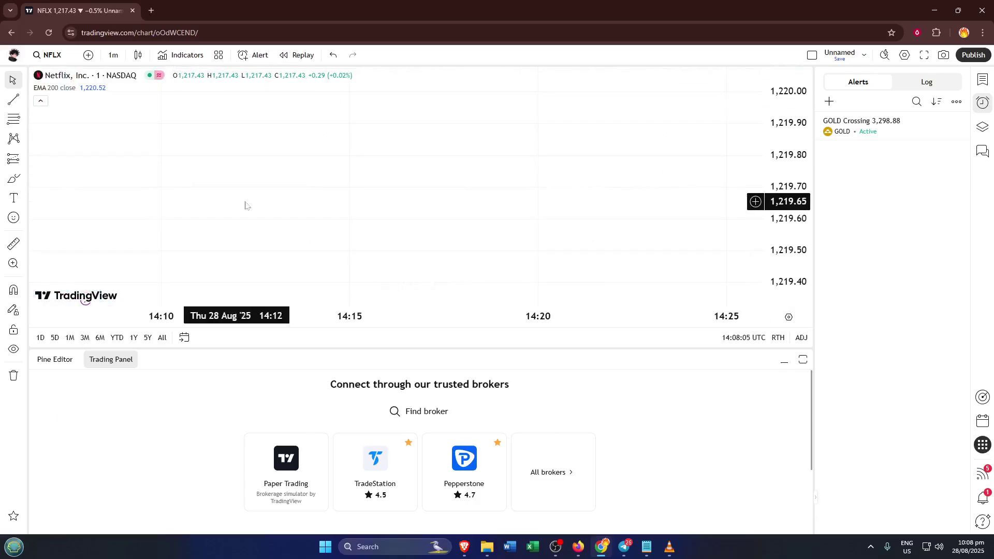
{"action": "left_click_drag", "start_coordinate": [245, 204], "coordinate": [574, 184]}
{"action": "left_click_drag", "start_coordinate": [247, 203], "coordinate": [486, 187]}
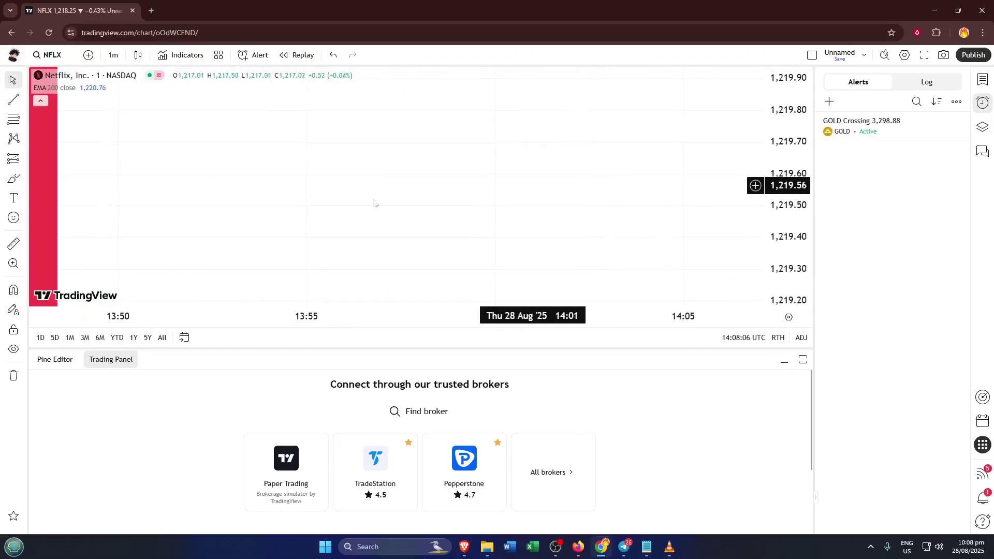
{"action": "left_click_drag", "start_coordinate": [366, 206], "coordinate": [525, 206]}
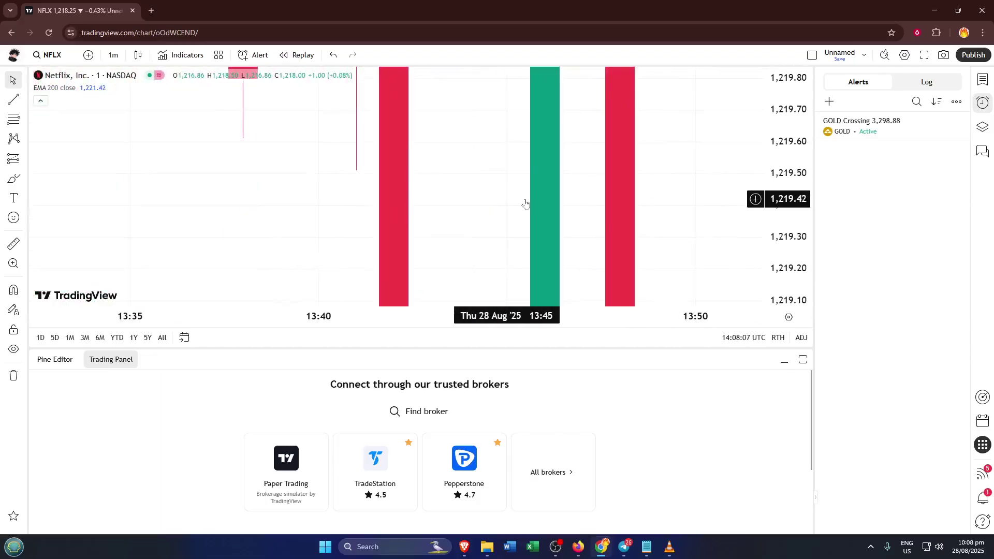
Zoom out and pan back to the earlier 27 Aug candles.
{"action": "scroll", "coordinate": [526, 202], "scroll_direction": "down", "scroll_amount": 1}
{"action": "scroll", "coordinate": [525, 201], "scroll_direction": "down", "scroll_amount": 1}
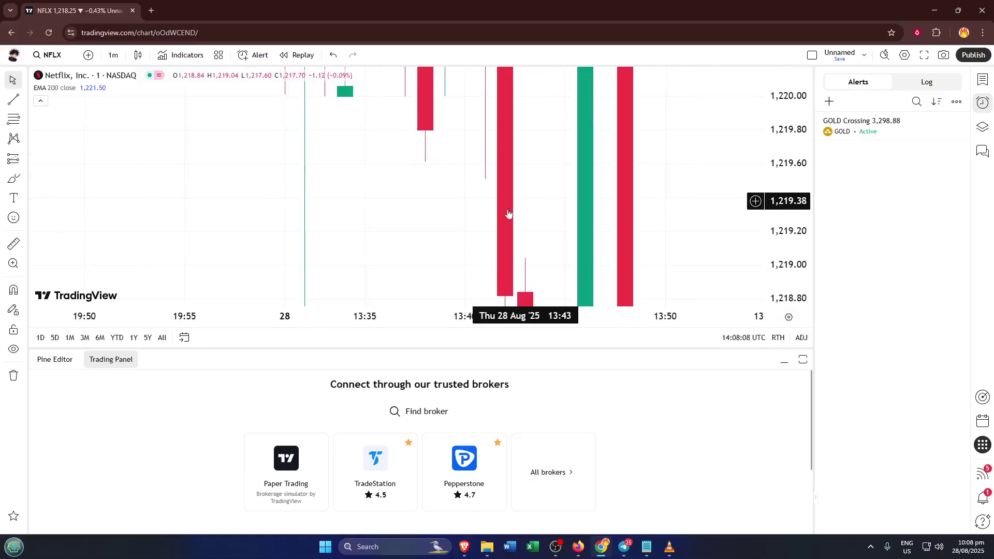
{"action": "scroll", "coordinate": [484, 238], "scroll_direction": "down", "scroll_amount": 1}
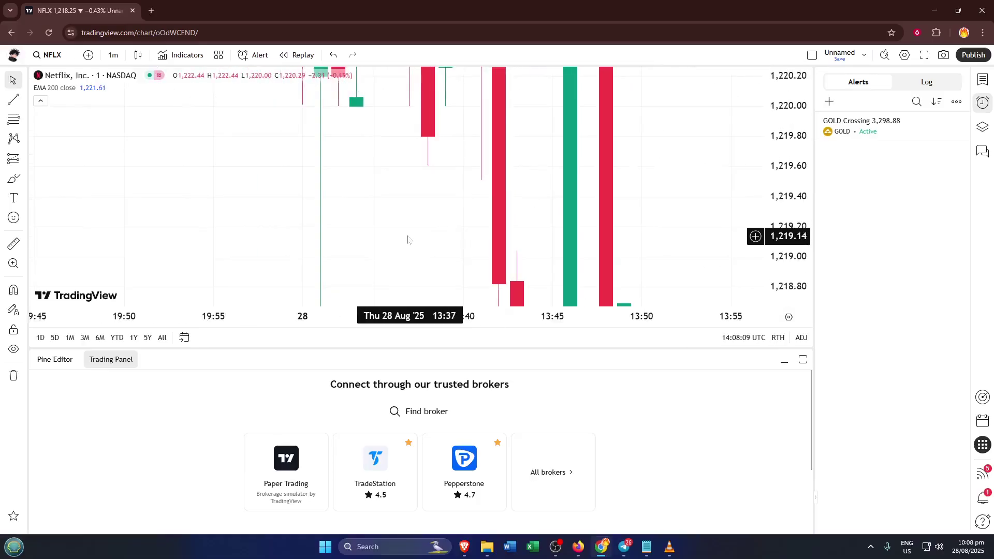
{"action": "left_click_drag", "start_coordinate": [413, 231], "coordinate": [543, 233]}
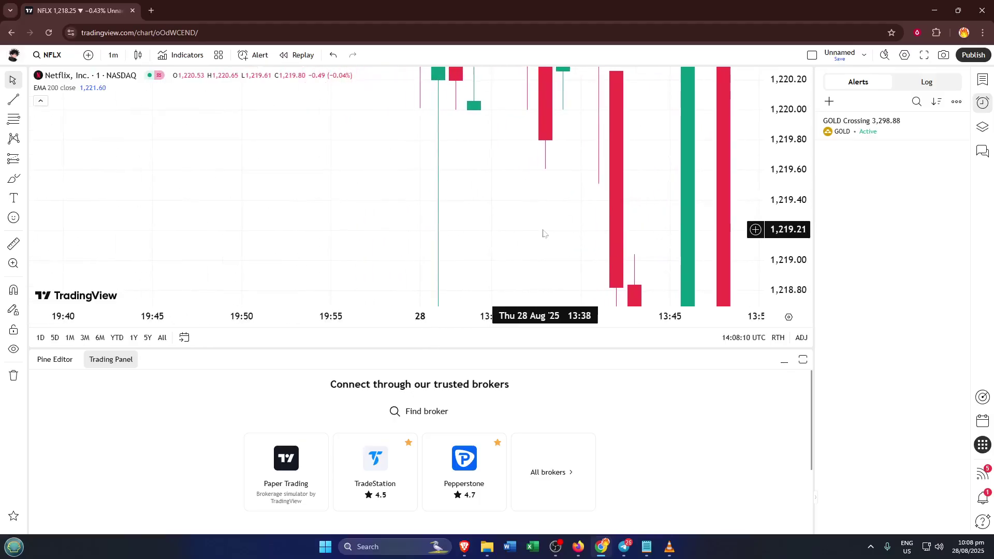
{"action": "scroll", "coordinate": [551, 223], "scroll_direction": "down", "scroll_amount": 2}
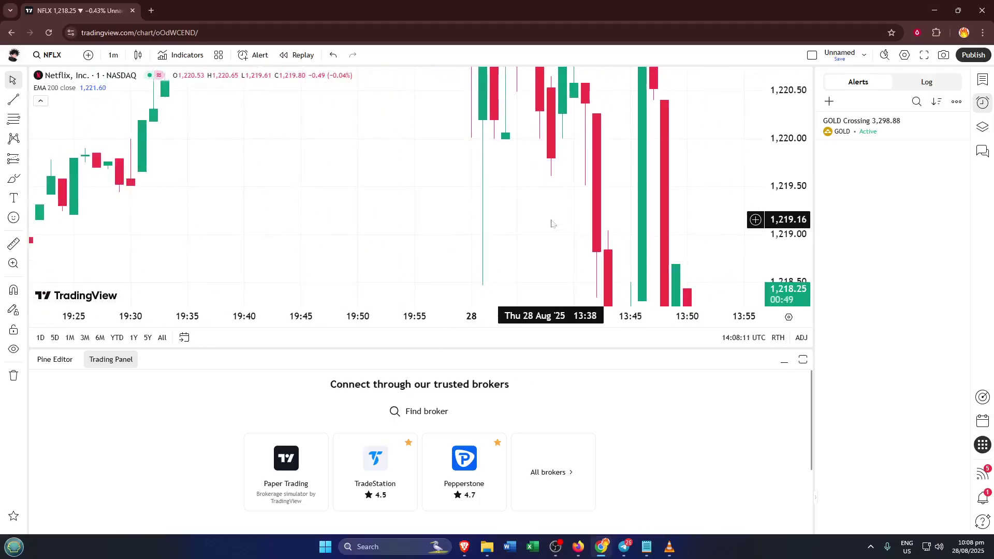
{"action": "scroll", "coordinate": [552, 223], "scroll_direction": "down", "scroll_amount": 2}
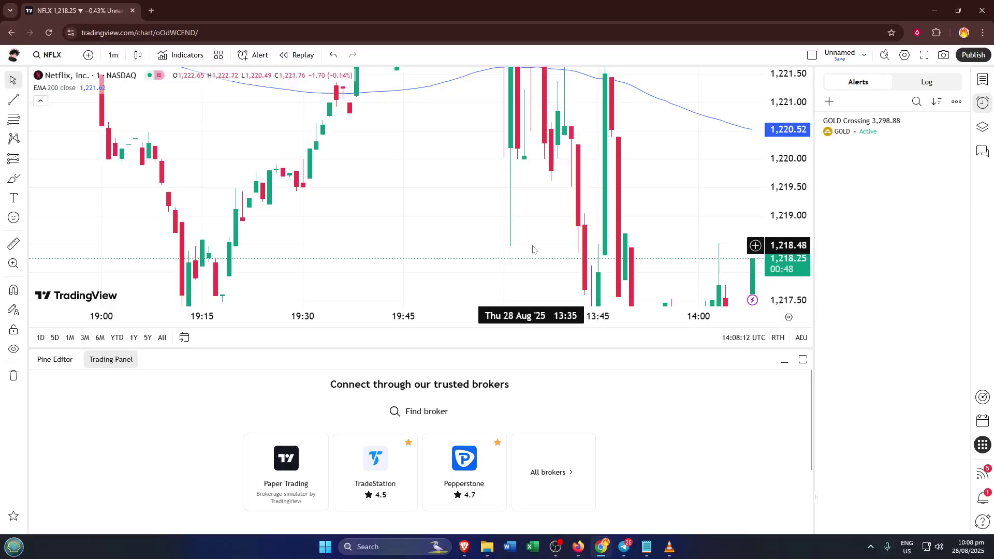
{"action": "scroll", "coordinate": [533, 247], "scroll_direction": "down", "scroll_amount": 1}
{"action": "scroll", "coordinate": [533, 247], "scroll_direction": "down", "scroll_amount": 2}
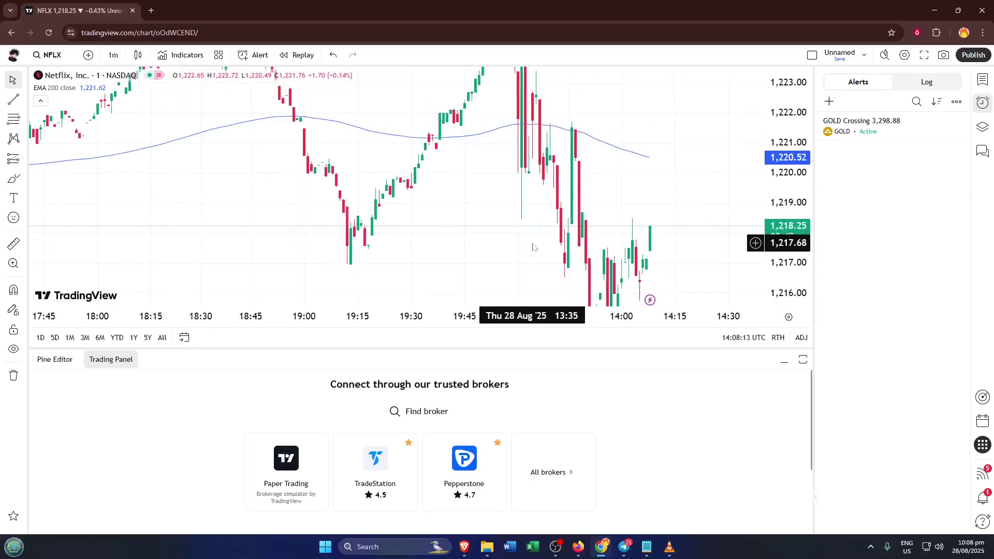
{"action": "mouse_move", "coordinate": [510, 253]}
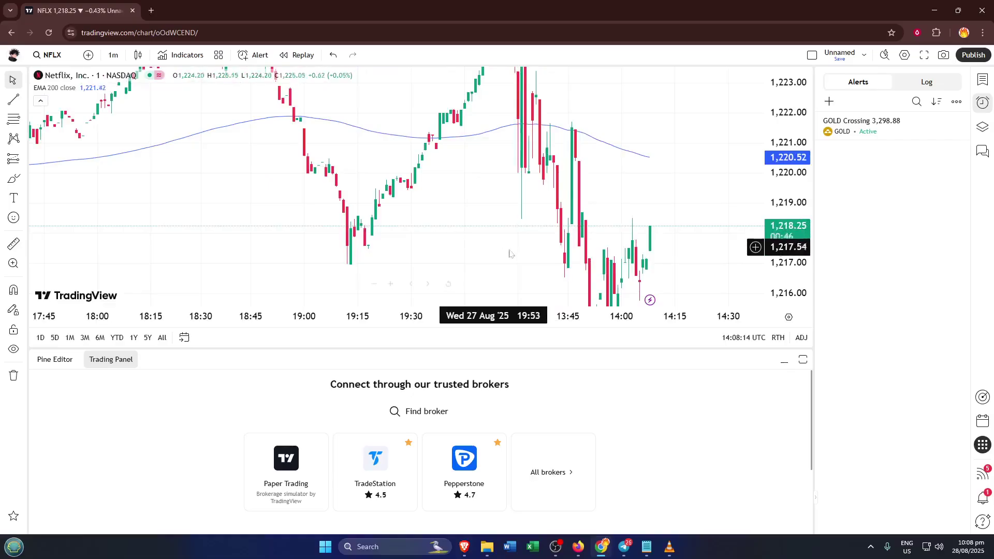
{"action": "left_click_drag", "start_coordinate": [510, 254], "coordinate": [580, 233]}
Zoom in and pan forward to centre the latest candles around 14:00, last price 1,218.25.
{"action": "scroll", "coordinate": [580, 234], "scroll_direction": "up", "scroll_amount": 1}
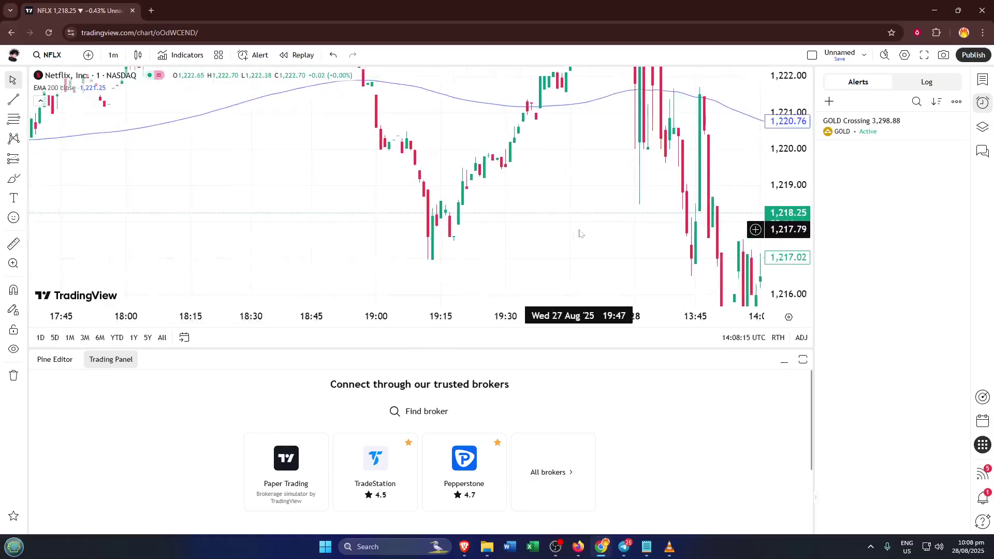
{"action": "scroll", "coordinate": [579, 232], "scroll_direction": "up", "scroll_amount": 1}
{"action": "scroll", "coordinate": [559, 245], "scroll_direction": "up", "scroll_amount": 1}
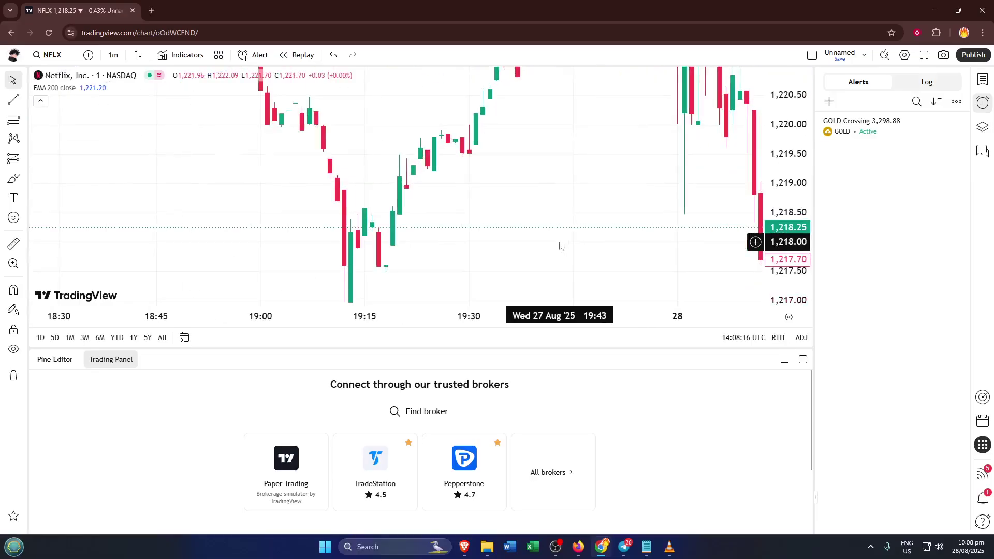
{"action": "scroll", "coordinate": [484, 283], "scroll_direction": "up", "scroll_amount": 1}
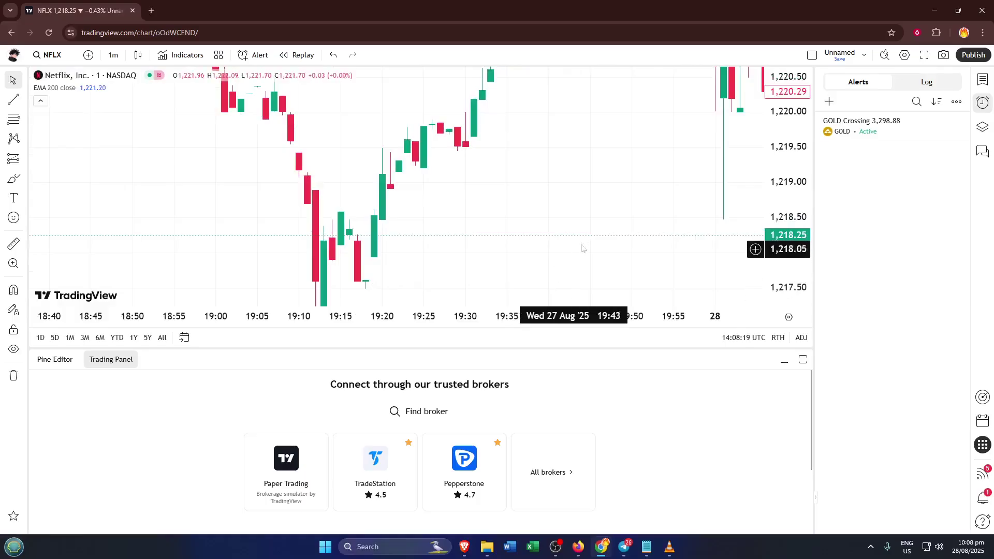
{"action": "mouse_move", "coordinate": [569, 236]}
{"action": "left_mouse_down"}
{"action": "mouse_move", "coordinate": [388, 229]}
{"action": "mouse_move", "coordinate": [351, 240]}
{"action": "left_mouse_up"}
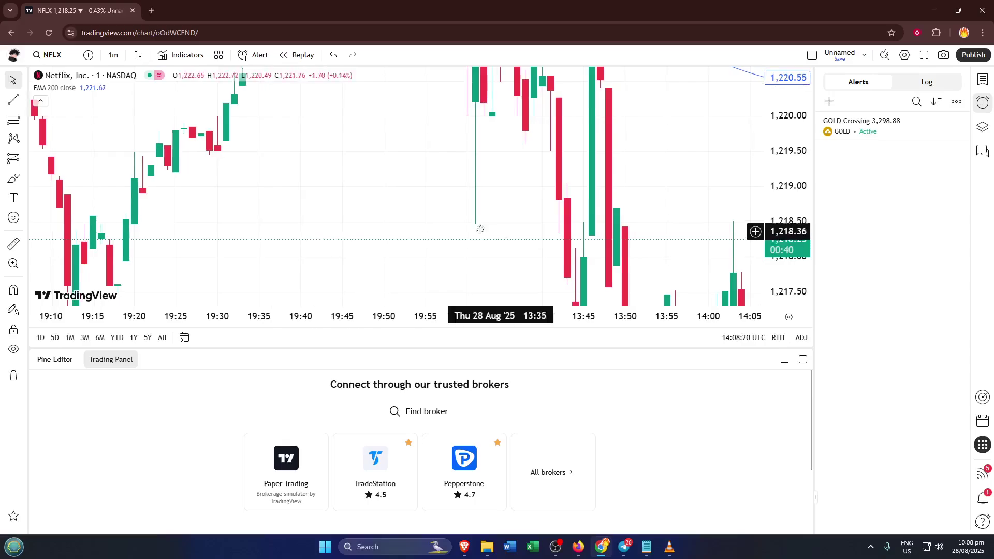
{"action": "mouse_move", "coordinate": [477, 227]}
{"action": "left_mouse_down"}
{"action": "mouse_move", "coordinate": [228, 183]}
{"action": "mouse_move", "coordinate": [349, 211]}
{"action": "mouse_move", "coordinate": [473, 185]}
{"action": "mouse_move", "coordinate": [480, 222]}
{"action": "mouse_move", "coordinate": [603, 249]}
{"action": "left_mouse_up"}
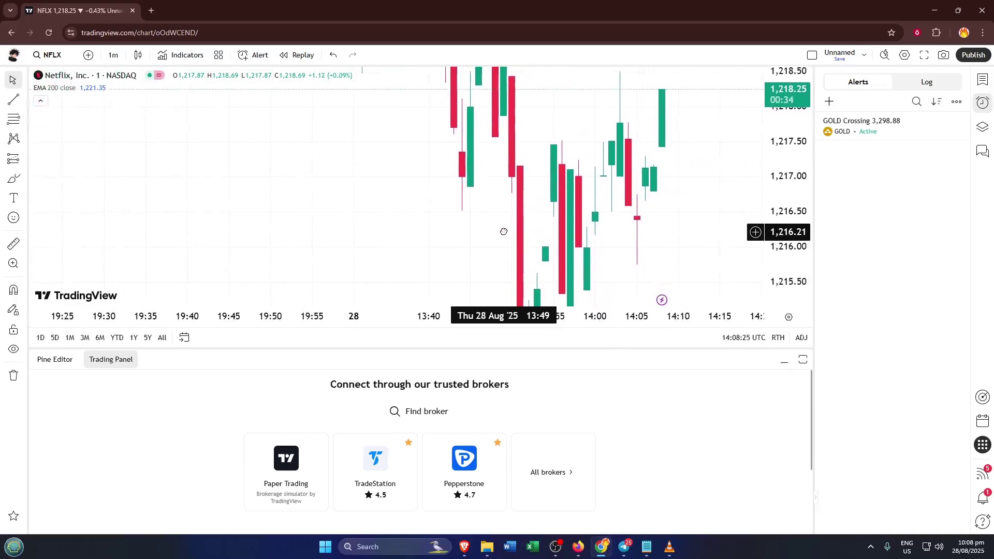
{"action": "left_click_drag", "start_coordinate": [603, 248], "coordinate": [505, 230]}
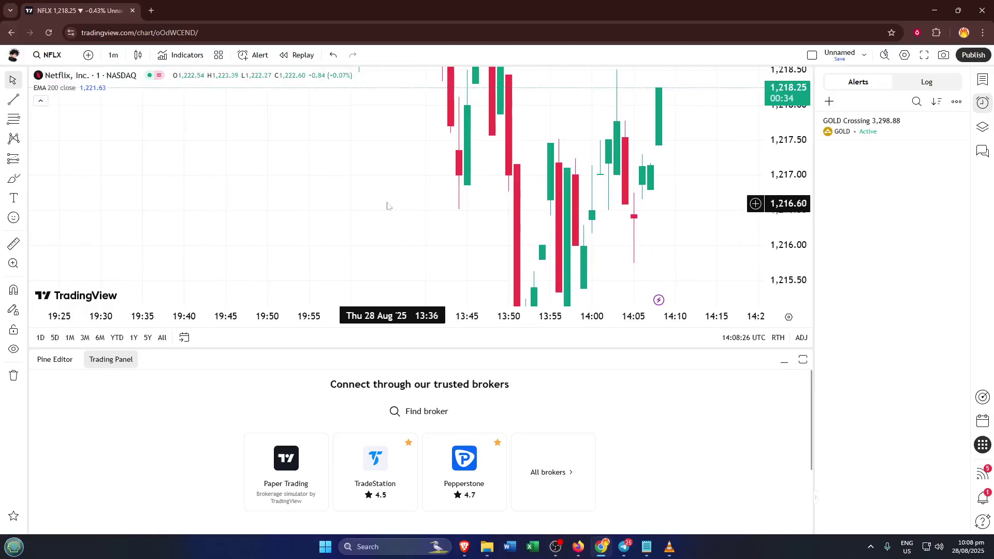
Reset the Netflix chart view from the chart's right-click menu.
{"action": "right_click", "coordinate": [400, 172]}
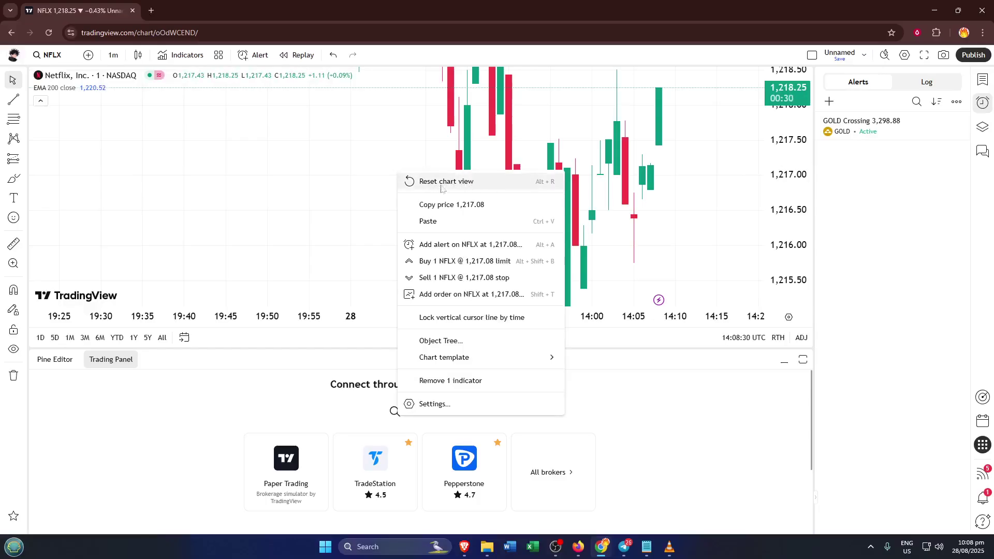
{"action": "left_click", "coordinate": [468, 190]}
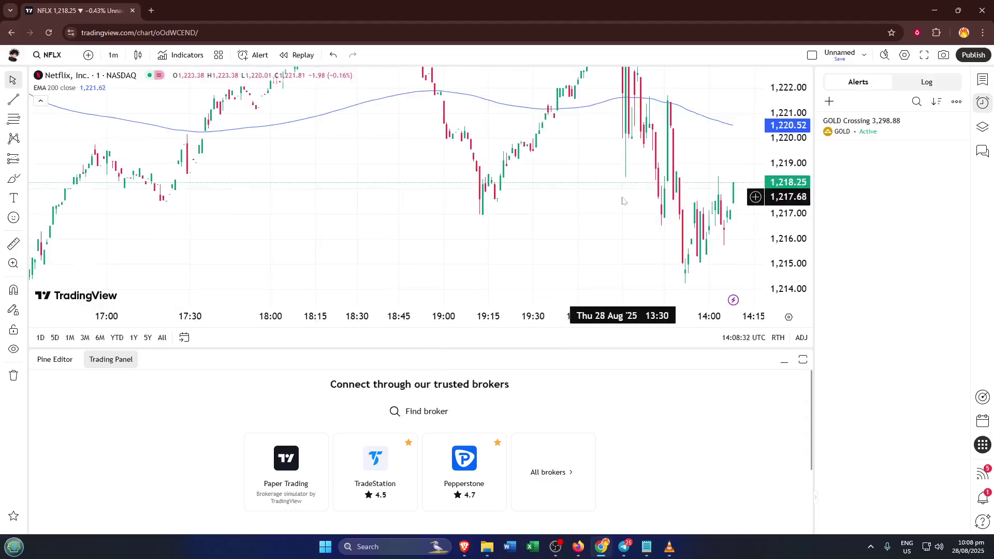
Zoom the chart out and pan it to show 27 Aug from about 14:00 through 28 Aug.
{"action": "scroll", "coordinate": [576, 201], "scroll_direction": "down", "scroll_amount": 1}
{"action": "scroll", "coordinate": [575, 202], "scroll_direction": "down", "scroll_amount": 1}
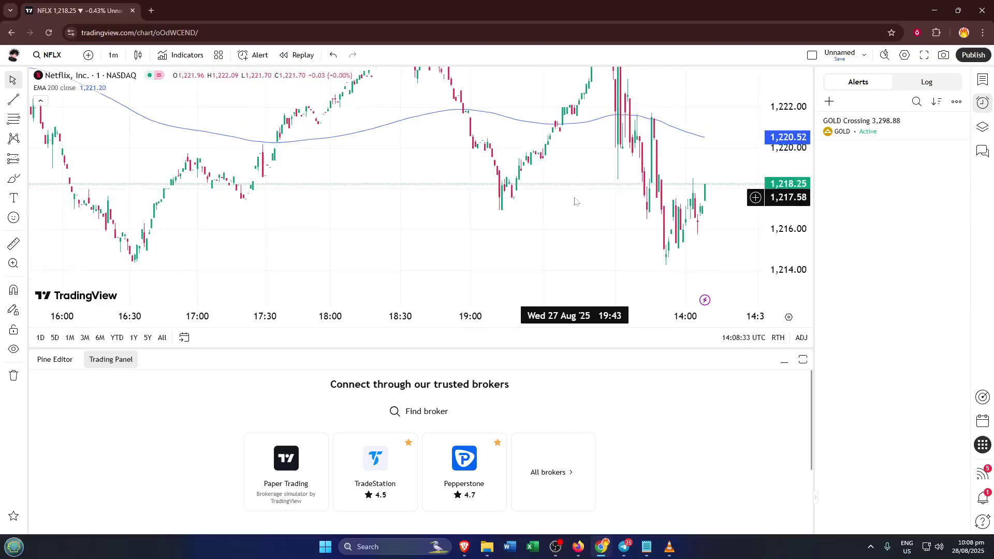
{"action": "scroll", "coordinate": [575, 201], "scroll_direction": "down", "scroll_amount": 1}
{"action": "scroll", "coordinate": [574, 206], "scroll_direction": "down", "scroll_amount": 1}
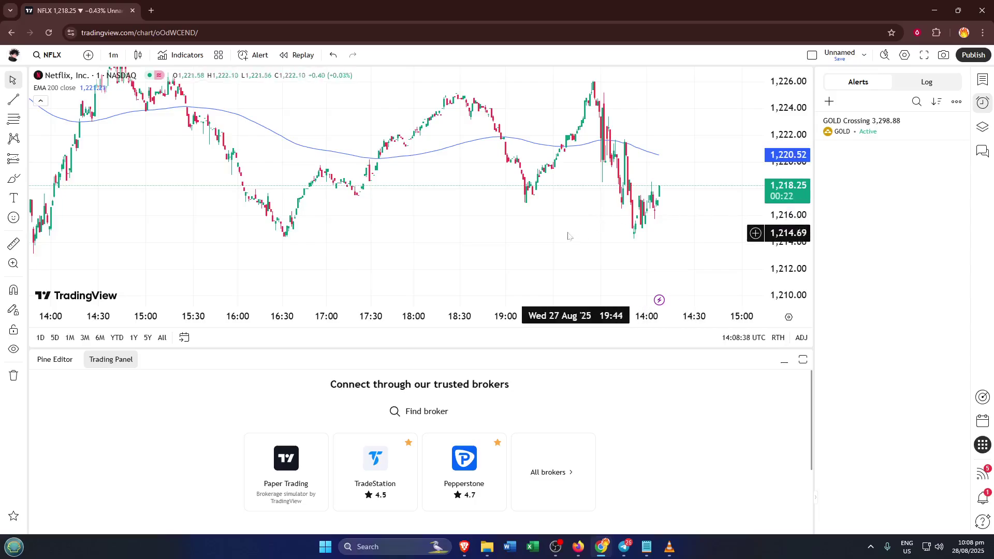
{"action": "mouse_move", "coordinate": [483, 210]}
{"action": "left_mouse_down"}
{"action": "mouse_move", "coordinate": [577, 209]}
{"action": "mouse_move", "coordinate": [525, 206]}
{"action": "left_mouse_up"}
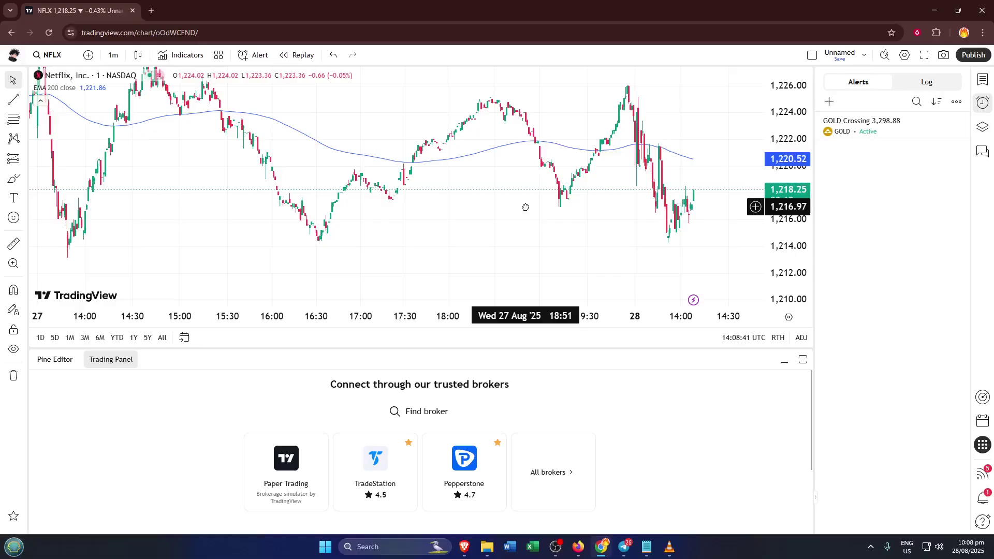
{"action": "left_click_drag", "start_coordinate": [525, 206], "coordinate": [519, 219]}
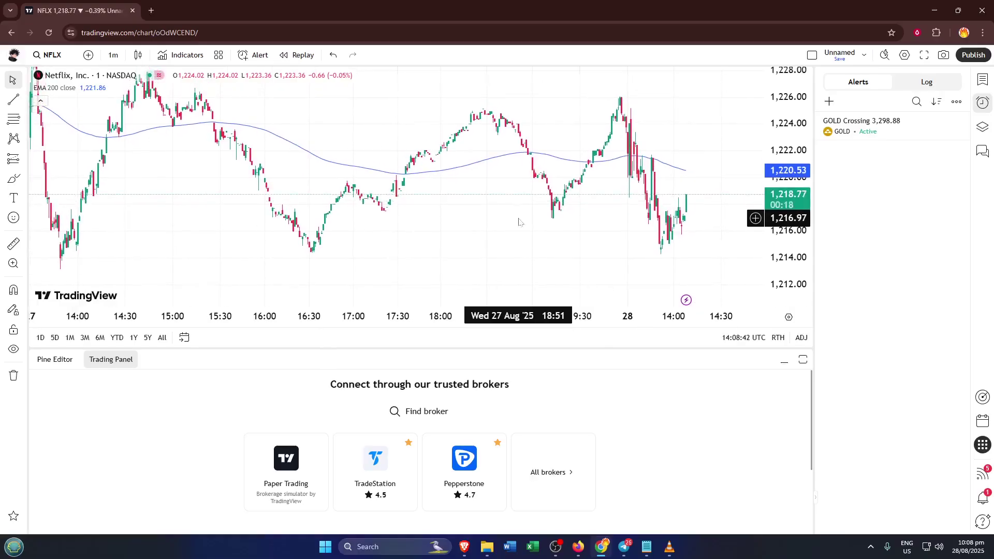